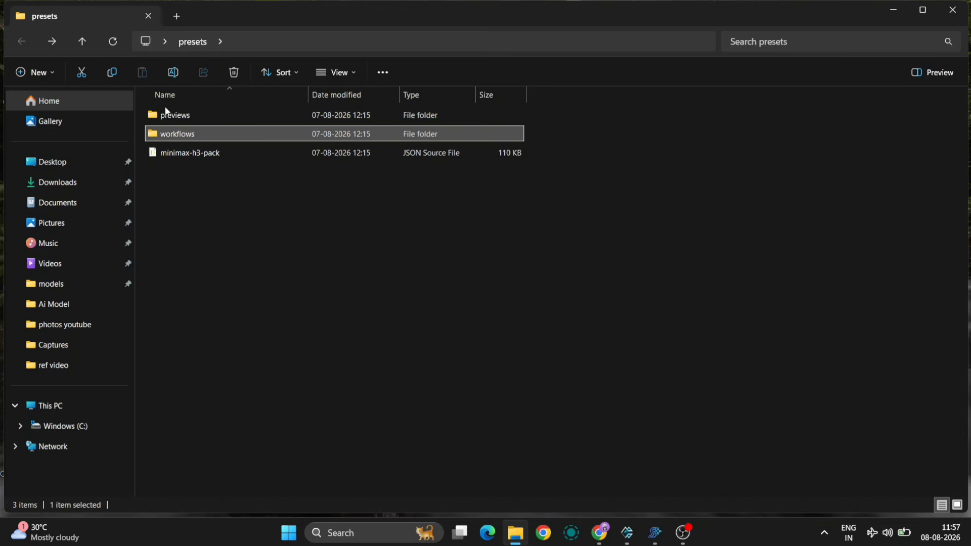
# - Inspect the preview file in the presets folder and the files in the vae, diffusion_models and clip model folders
pyautogui.doubleClick(177, 119)
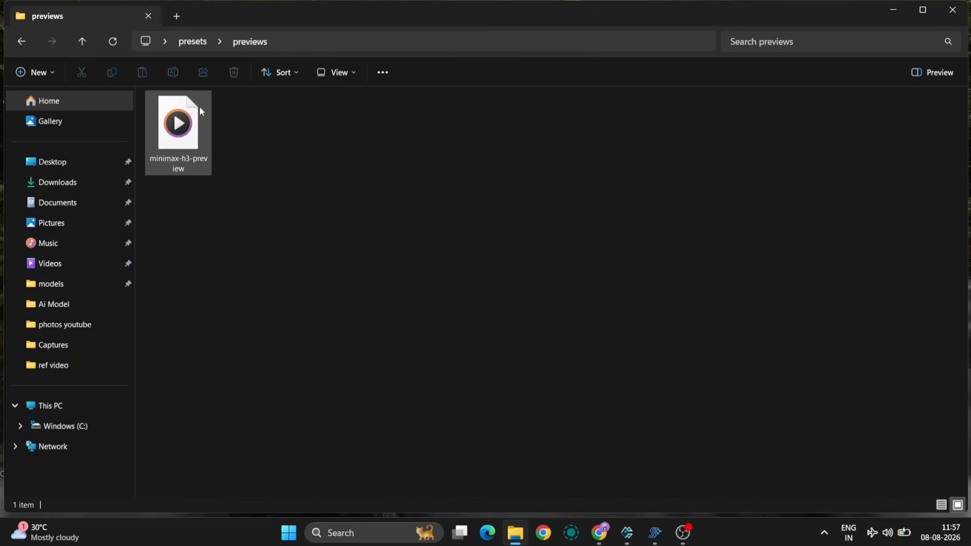
pyautogui.doubleClick(178, 134)
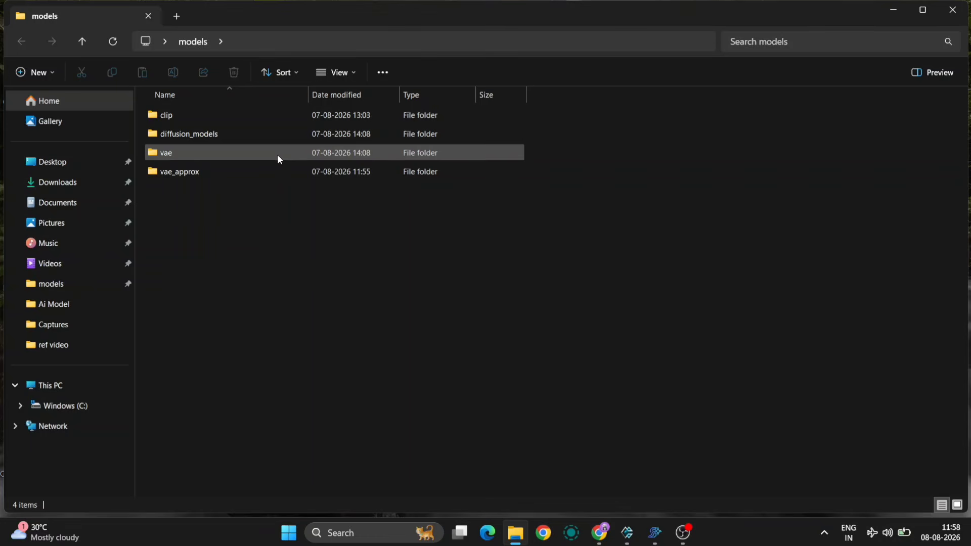
pyautogui.click(231, 151)
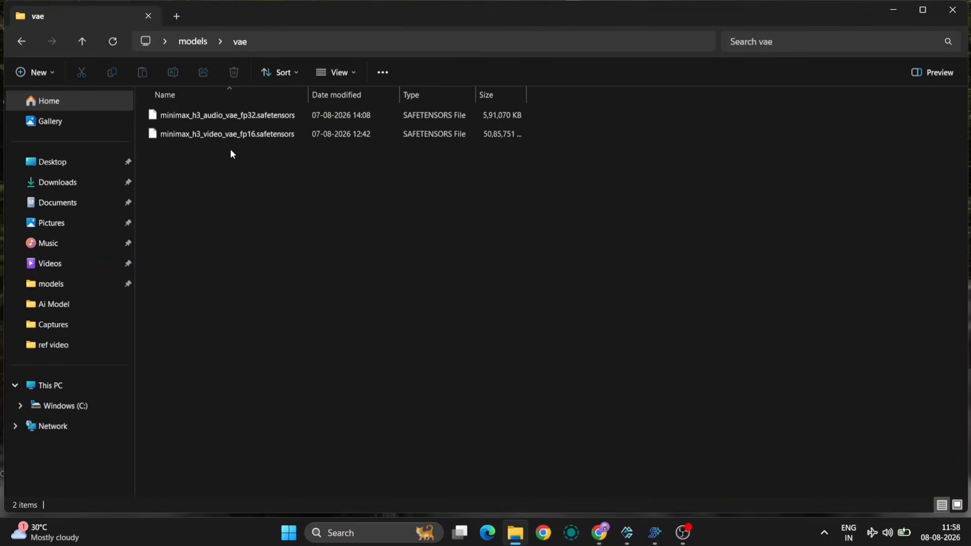
pyautogui.click(22, 42)
pyautogui.doubleClick(174, 132)
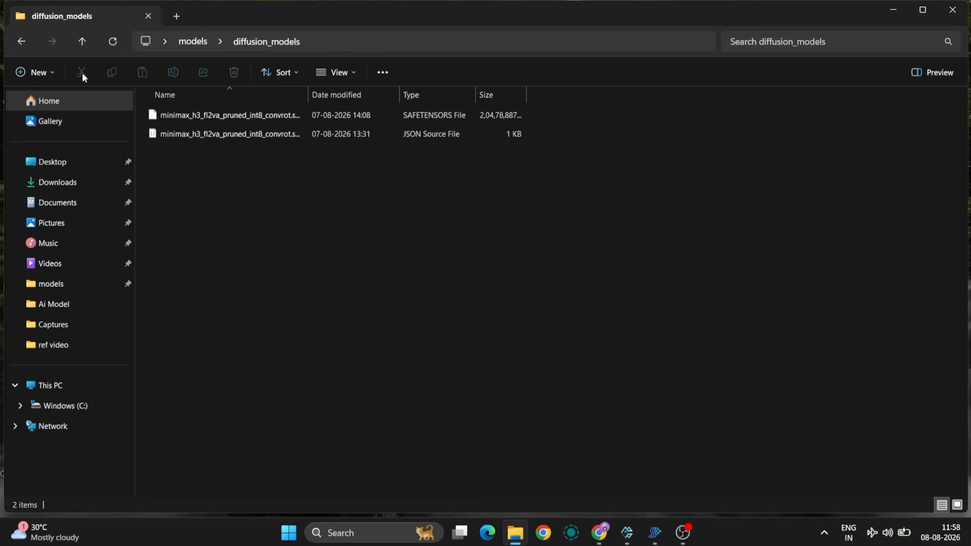
pyautogui.click(22, 41)
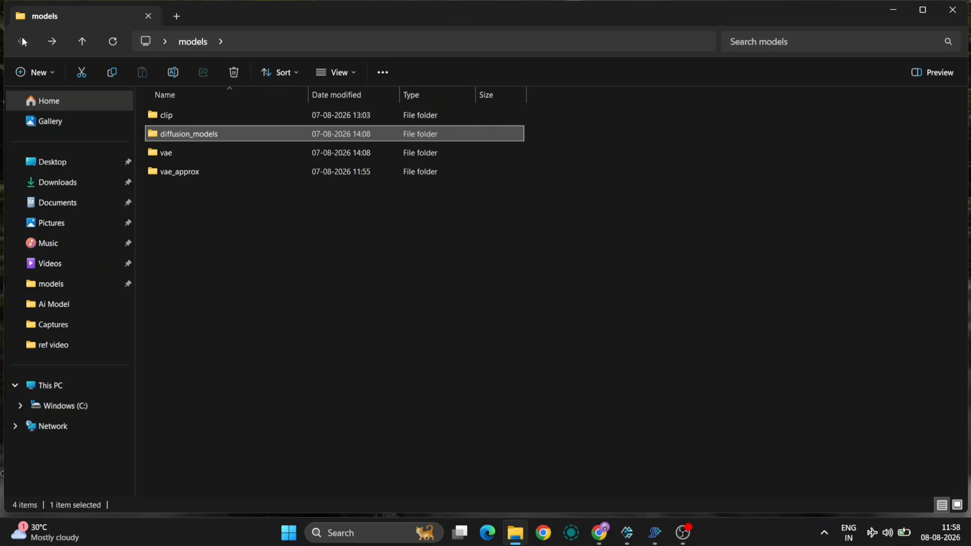
pyautogui.doubleClick(200, 115)
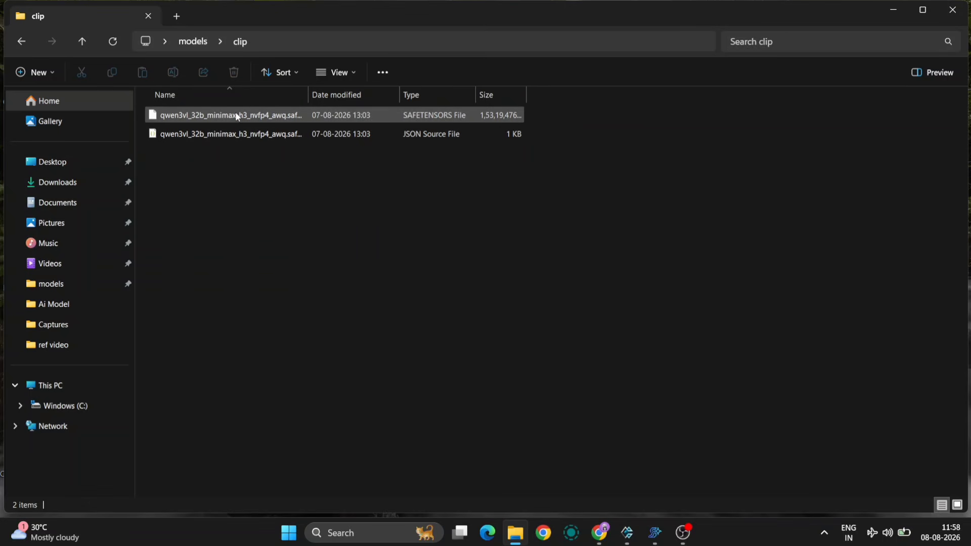
# - Switch to SimpliGen and view the details of the MiniMax H3 (Local) preset pack in the store
pyautogui.click(655, 533)
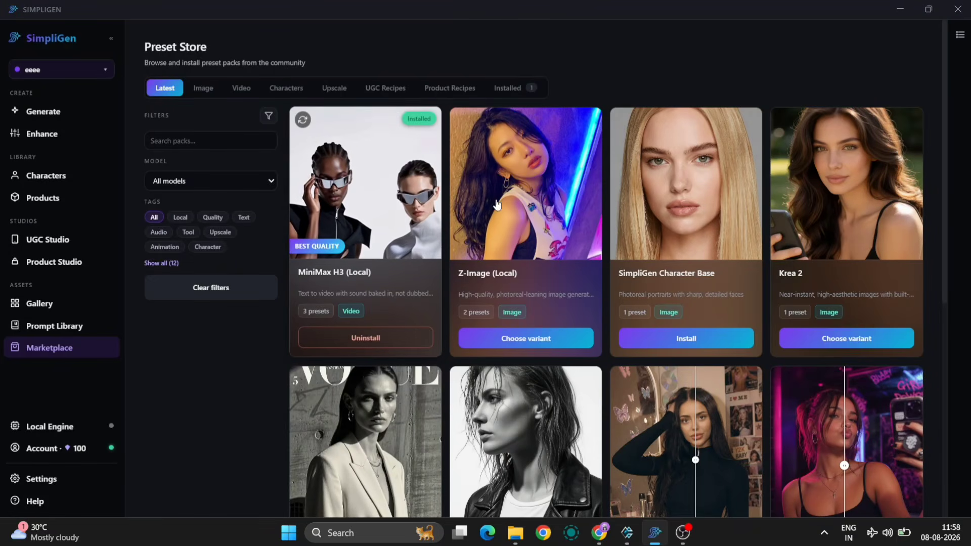
pyautogui.click(362, 216)
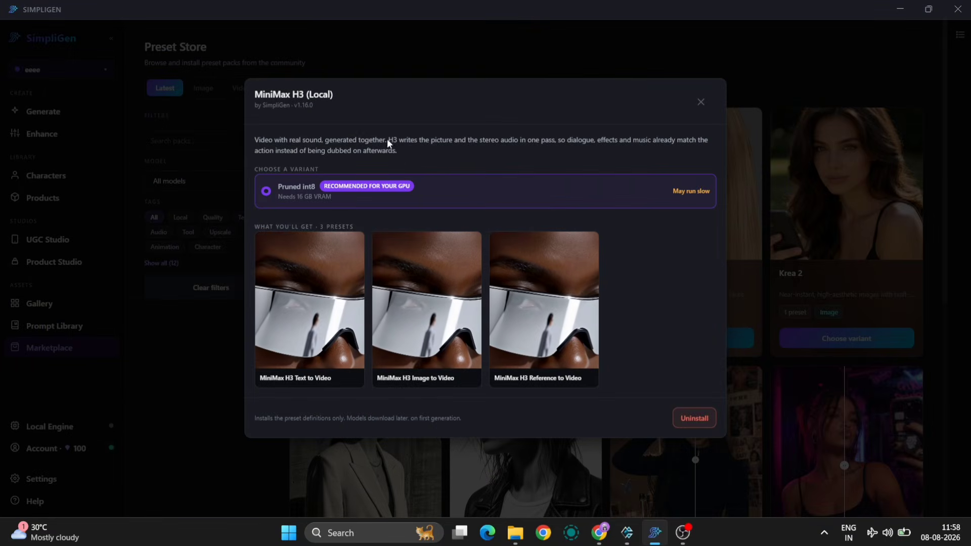
pyautogui.click(701, 103)
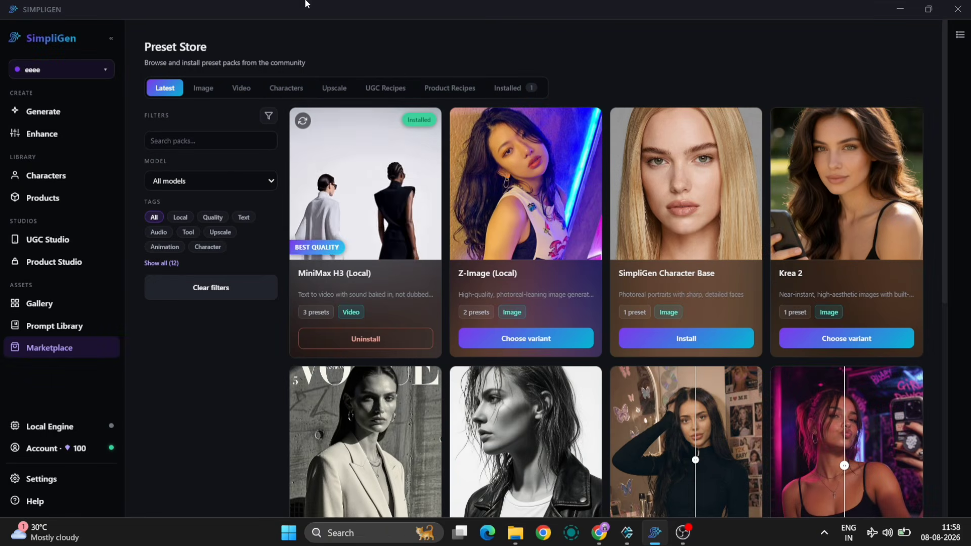
# - Set up a new video generation with the MiniMax H3 Text to Video preset and look over its form
pyautogui.click(43, 112)
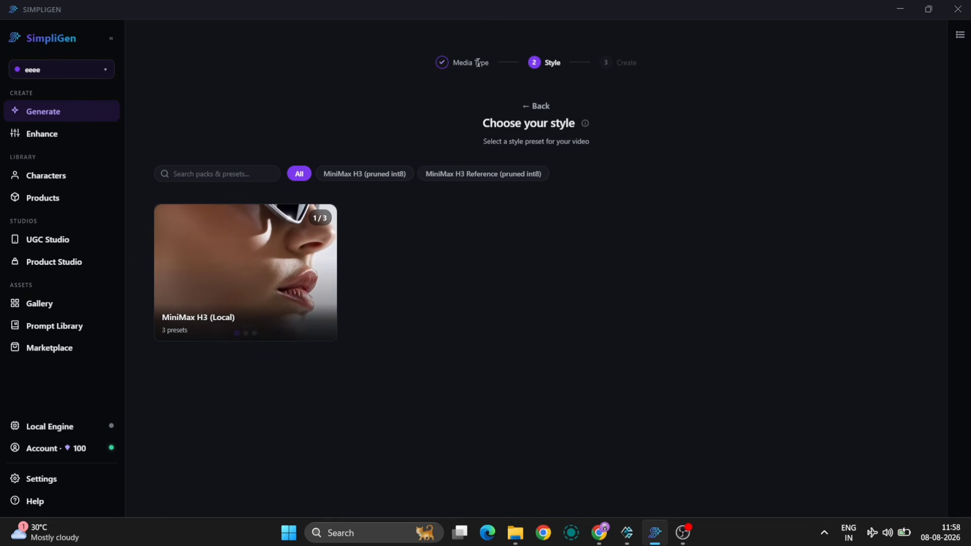
pyautogui.click(535, 107)
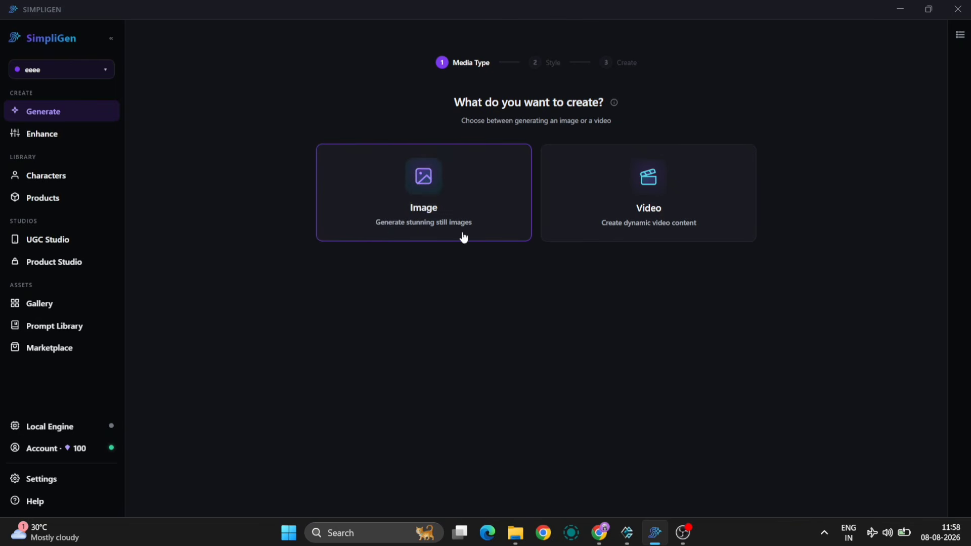
pyautogui.click(623, 208)
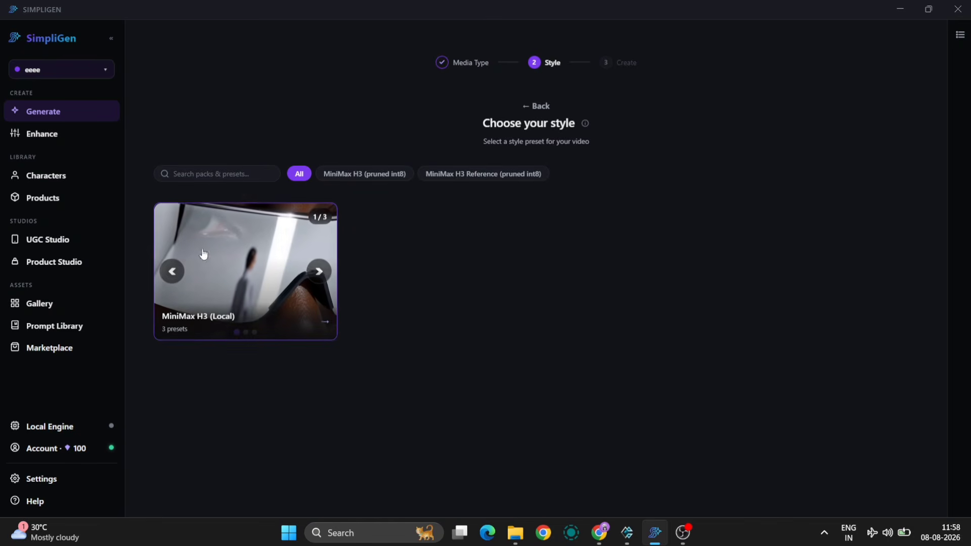
pyautogui.click(292, 245)
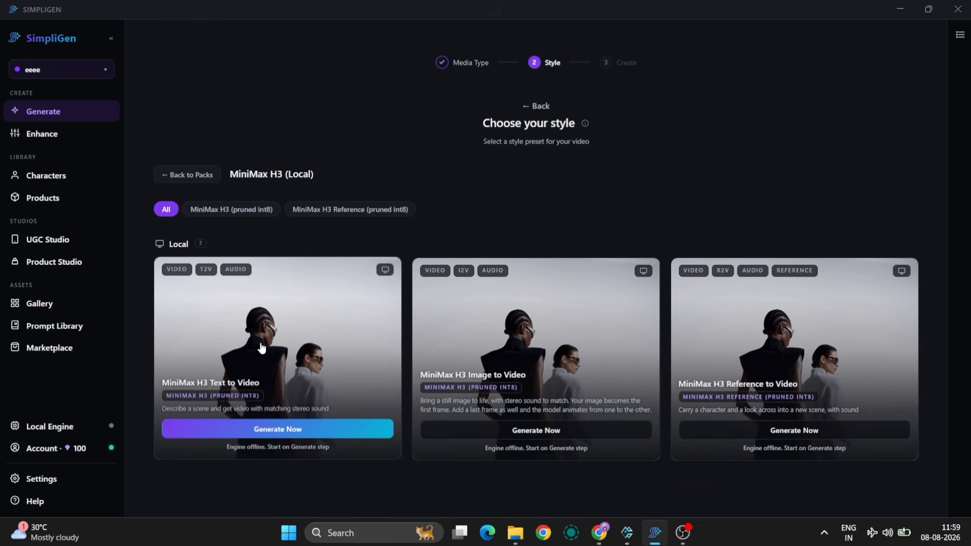
pyautogui.click(261, 346)
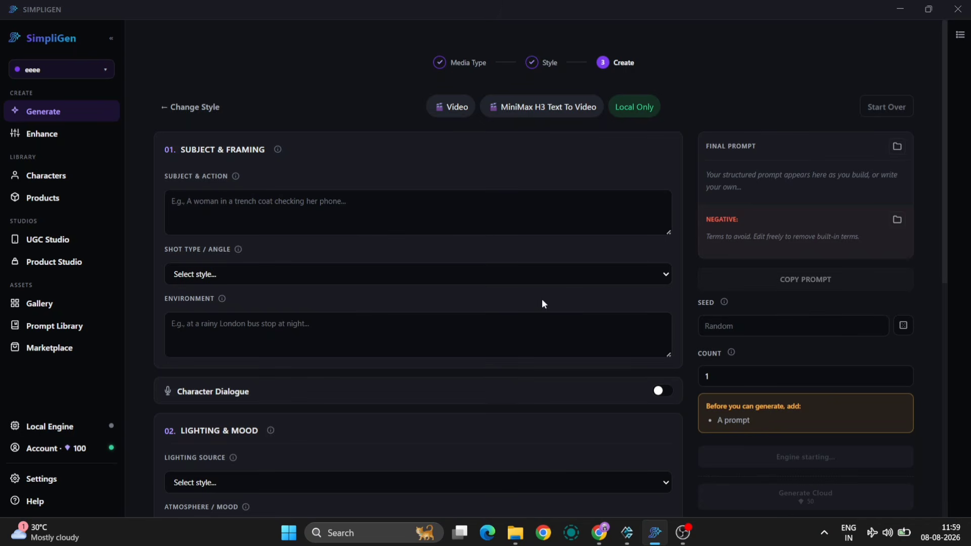
pyautogui.scroll(-9, 549, 325)
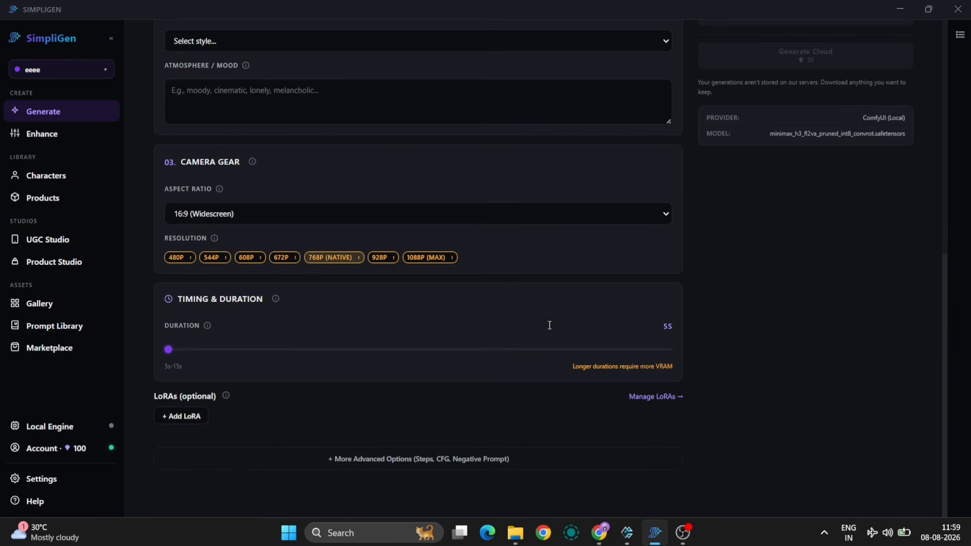
pyautogui.scroll(9, 549, 325)
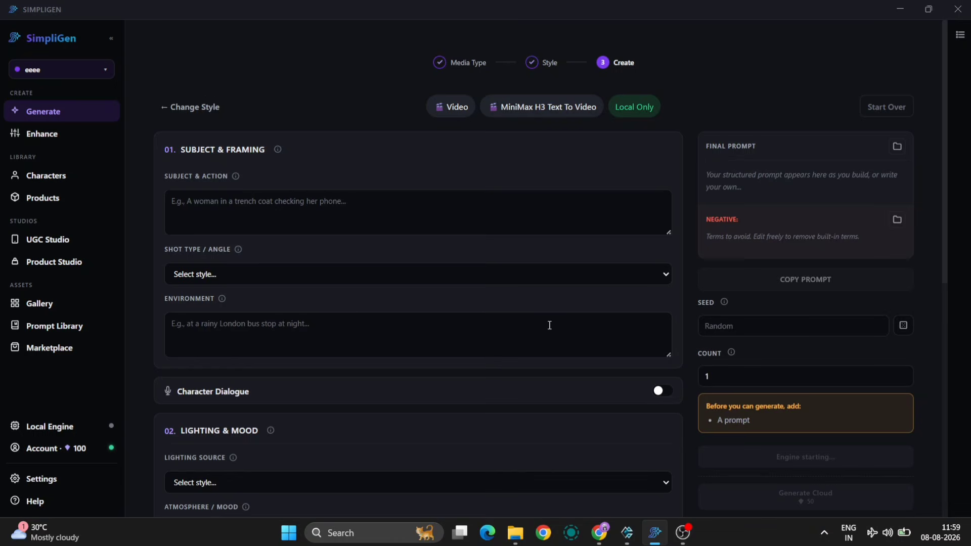
pyautogui.scroll(-1, 549, 325)
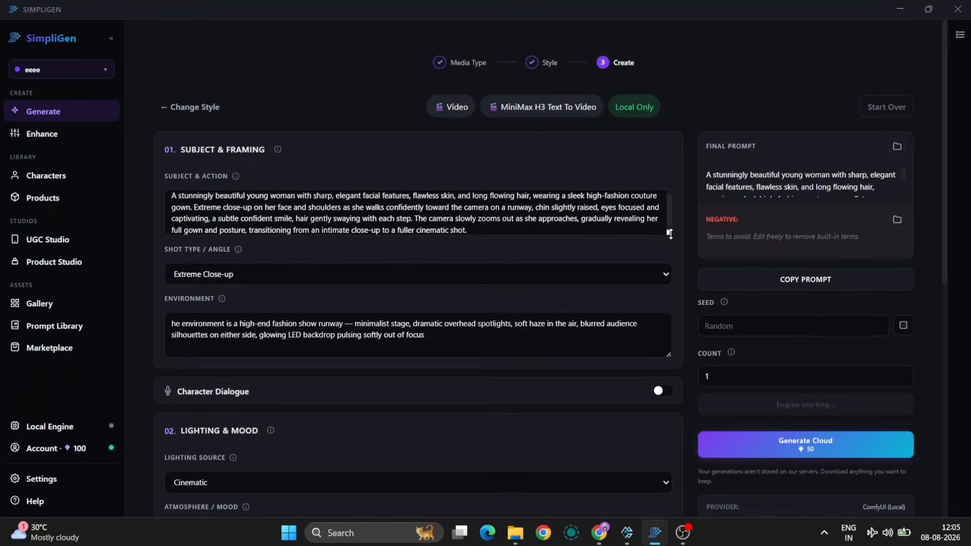
# - Enlarge the Subject & Action text box and review the prompt's description of the woman and the runway walk
pyautogui.moveTo(670, 233); pyautogui.dragTo(670, 317)
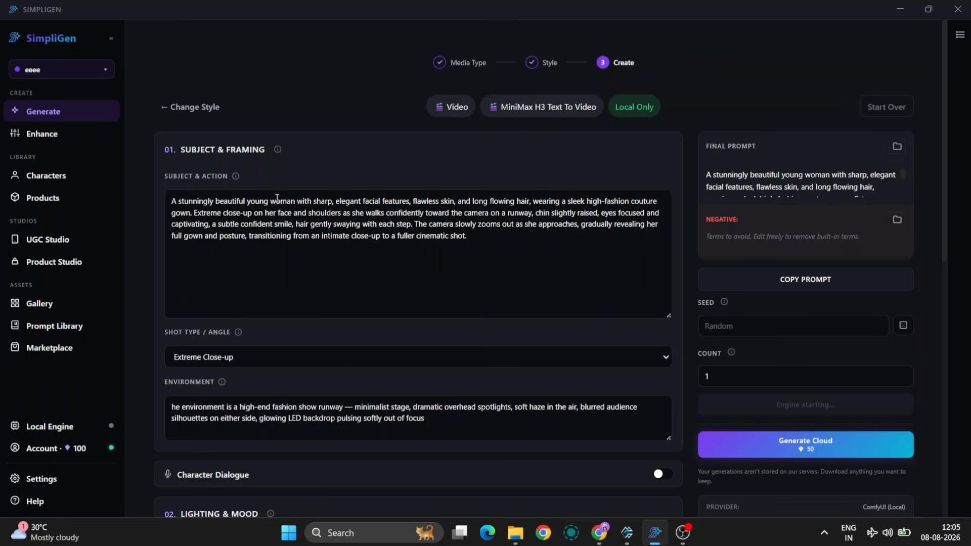
pyautogui.moveTo(293, 202); pyautogui.dragTo(530, 201)
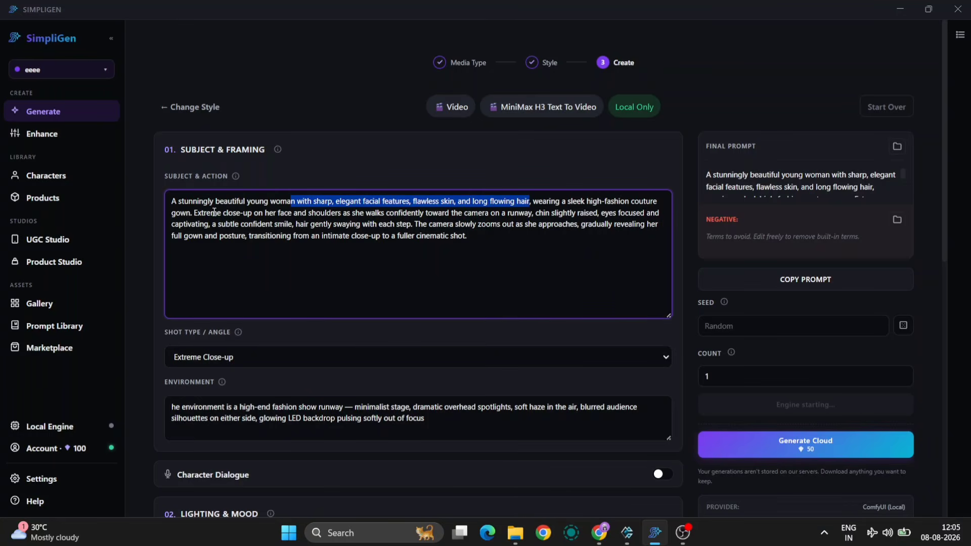
pyautogui.moveTo(202, 213); pyautogui.dragTo(453, 223)
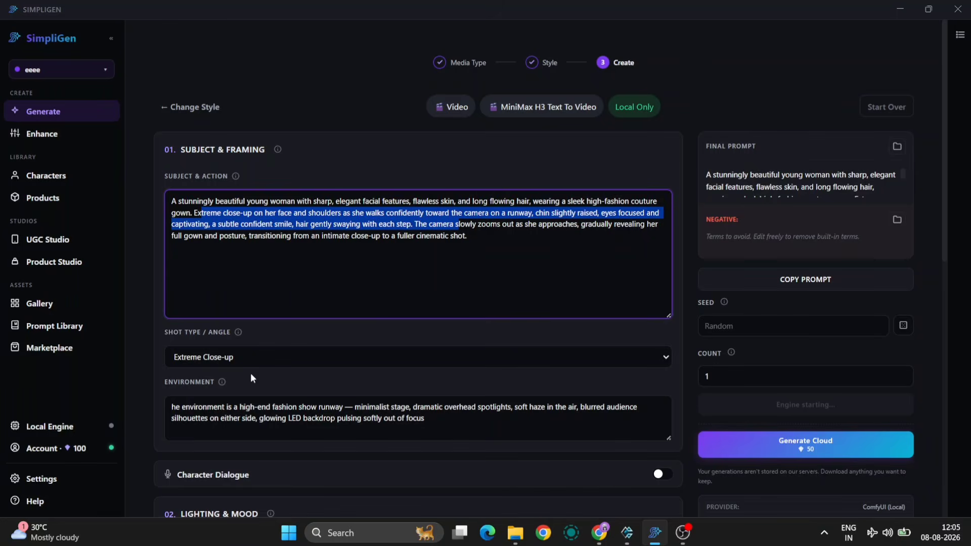
# - Set the shot type to Extreme Close-up and correct the environment text so it starts with "the environment"
pyautogui.scroll(-2, 253, 378)
pyautogui.click(234, 260)
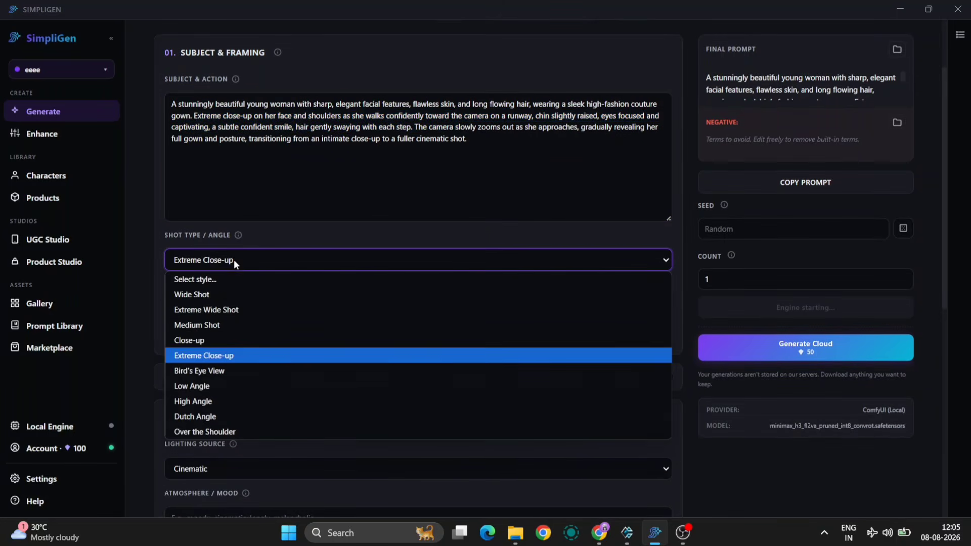
pyautogui.click(221, 354)
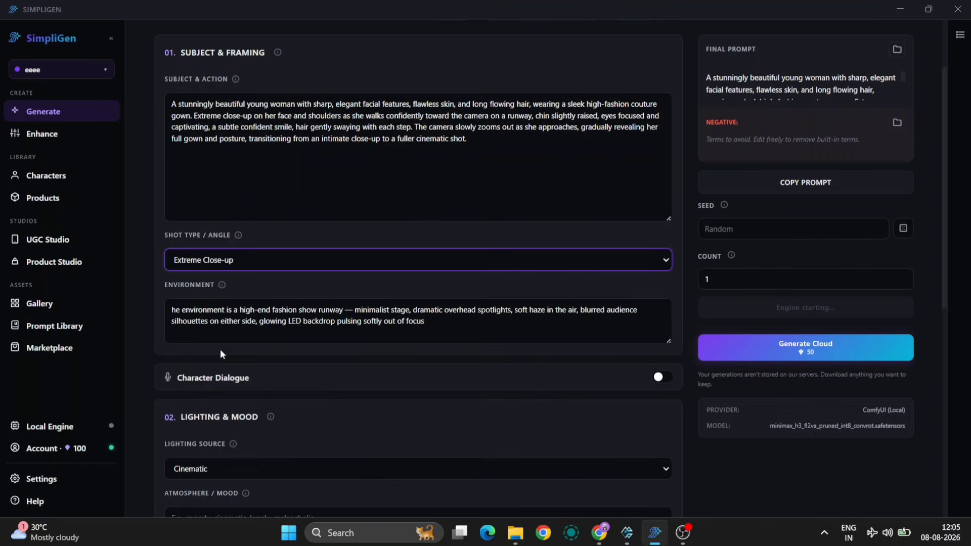
pyautogui.click(173, 310)
pyautogui.write('t')
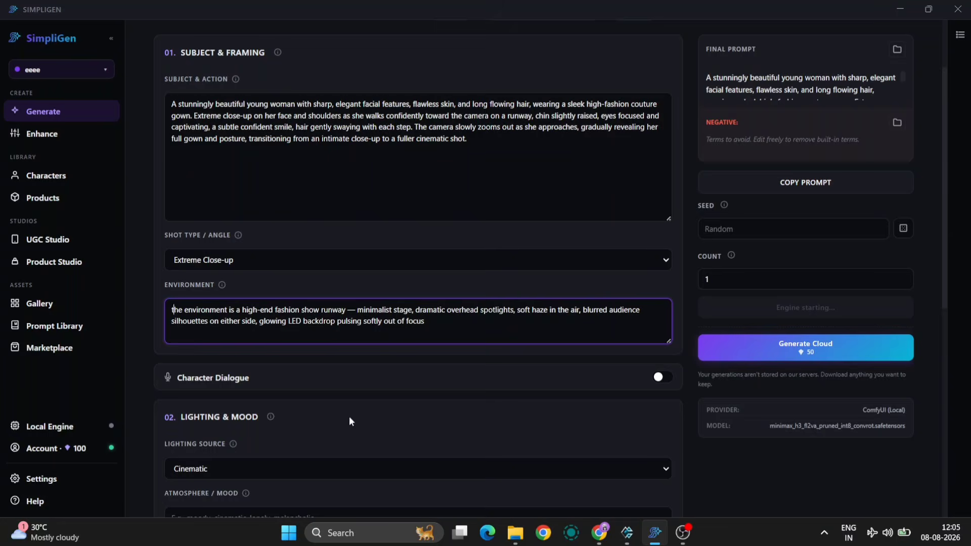
# - Review the lighting, camera gear and duration settings, and expand the advanced options for steps, CFG and negative prompt
pyautogui.scroll(-2, 349, 417)
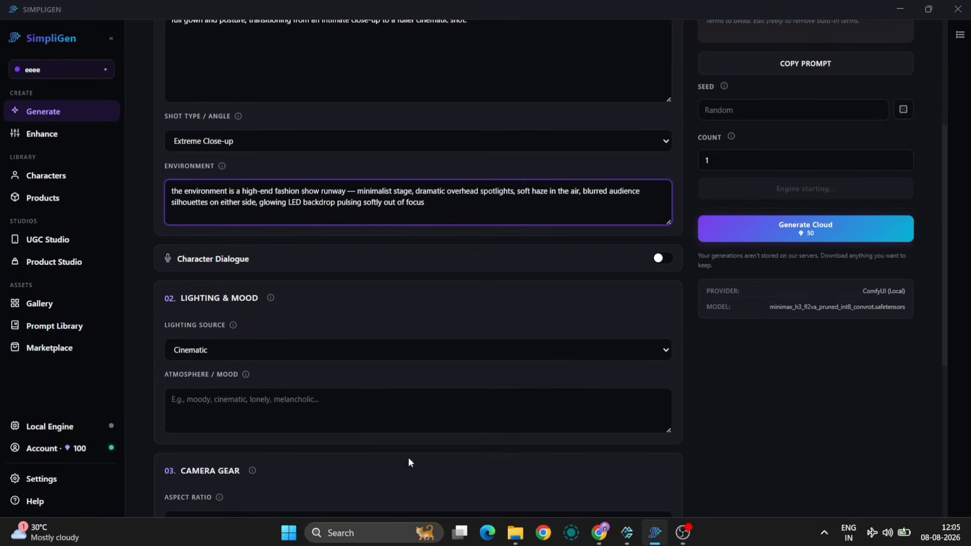
pyautogui.scroll(-3, 408, 457)
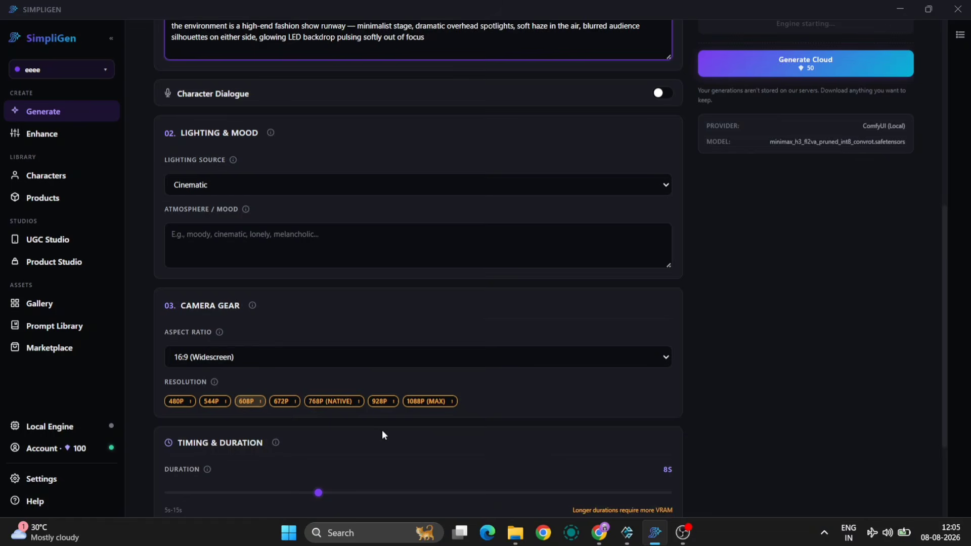
pyautogui.scroll(-3, 383, 435)
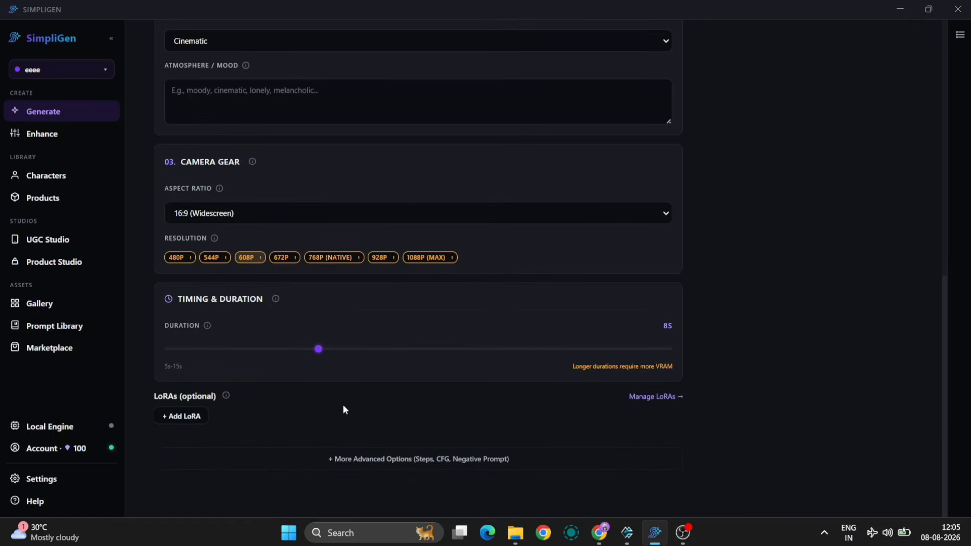
pyautogui.click(310, 461)
pyautogui.scroll(-4, 475, 415)
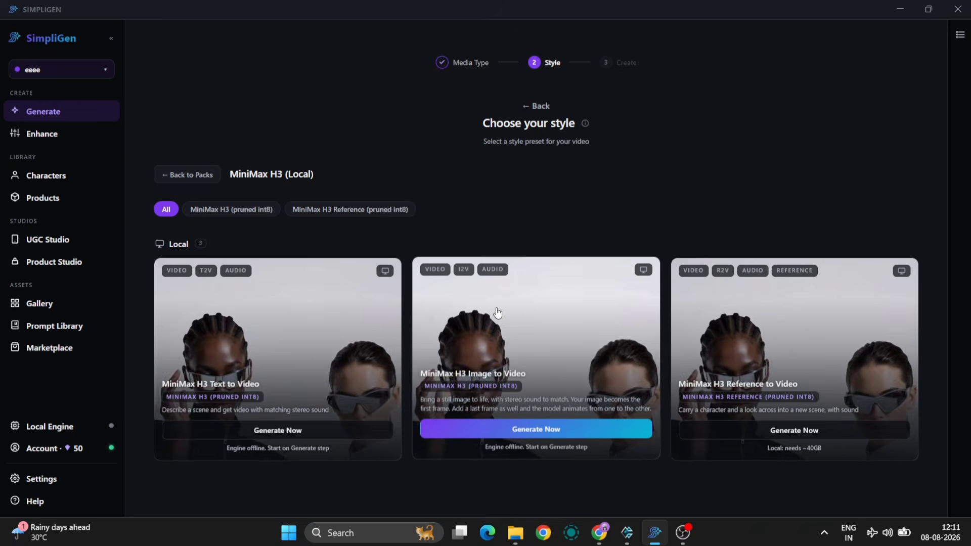
# - Choose the MiniMax H3 Image to Video preset and attach the photo of the woman beside the motorcycle as first frame
pyautogui.click(495, 313)
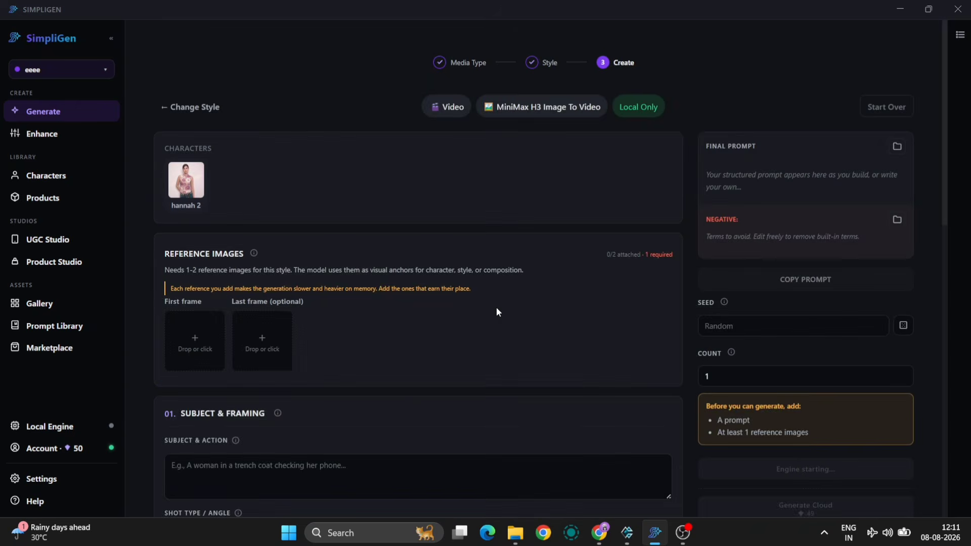
pyautogui.click(181, 177)
pyautogui.click(195, 348)
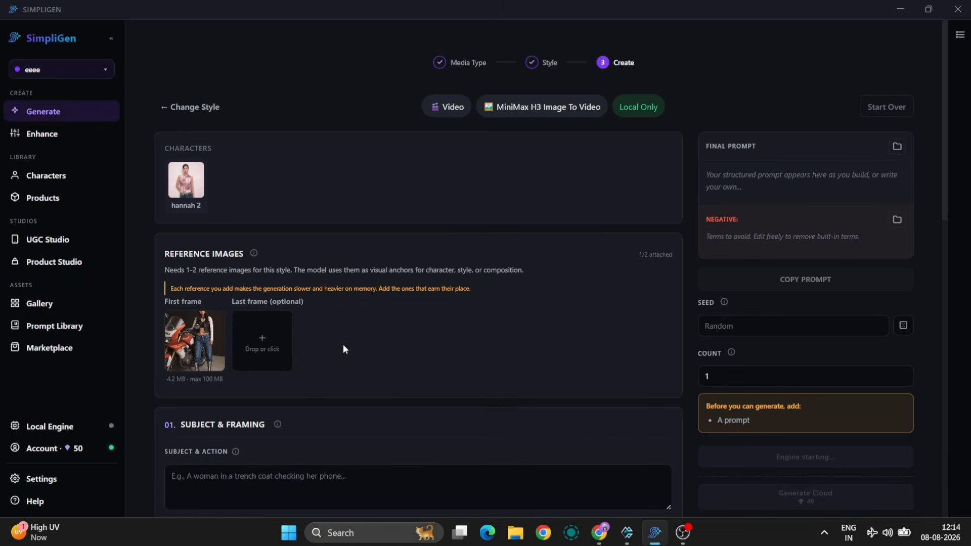
# - Paste the prompt describing the woman mounting the motorcycle and riding out of frame to the left into Subject & Action
pyautogui.scroll(-2, 343, 349)
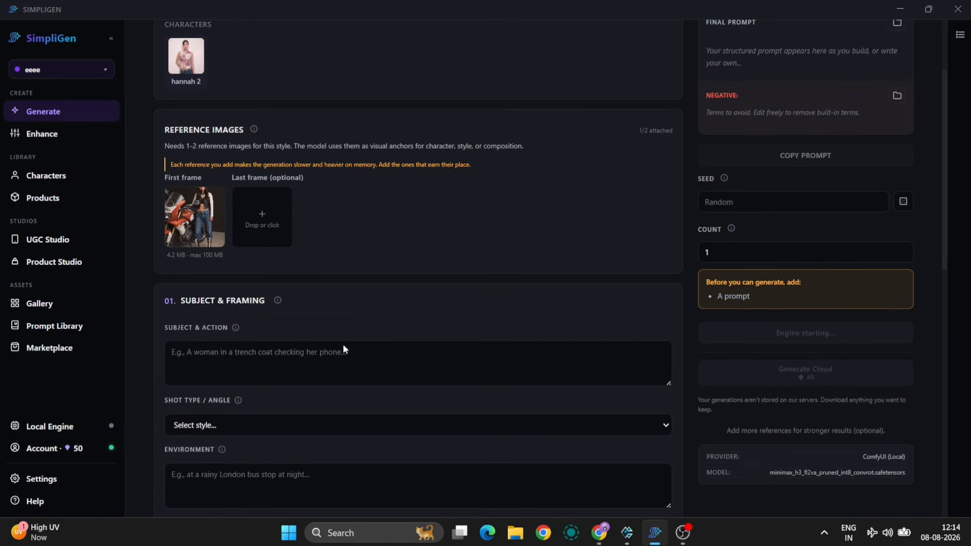
pyautogui.click(263, 371)
pyautogui.hotkey('ctrl', 'v')
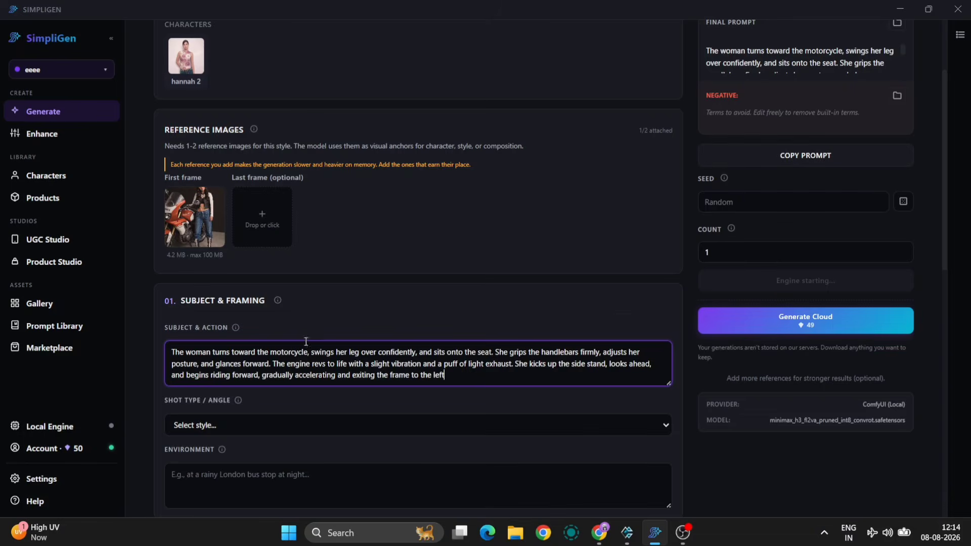
pyautogui.scroll(-2, 478, 276)
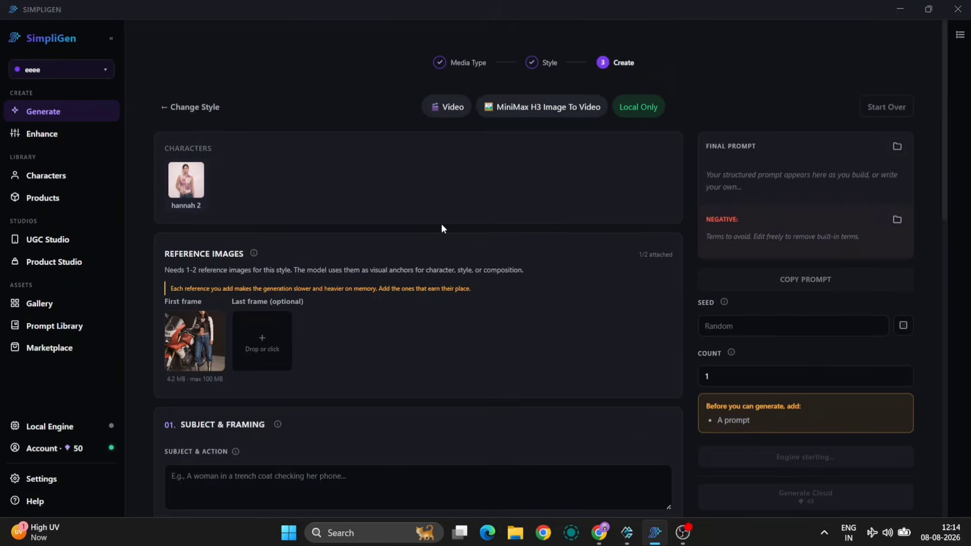
pyautogui.scroll(-2, 263, 371)
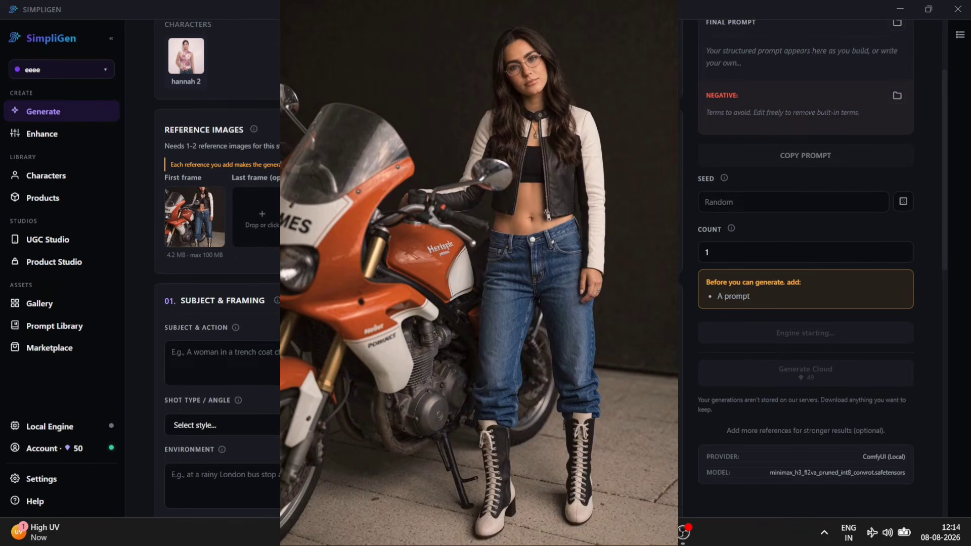
pyautogui.click(263, 371)
pyautogui.hotkey('ctrl', 'v')
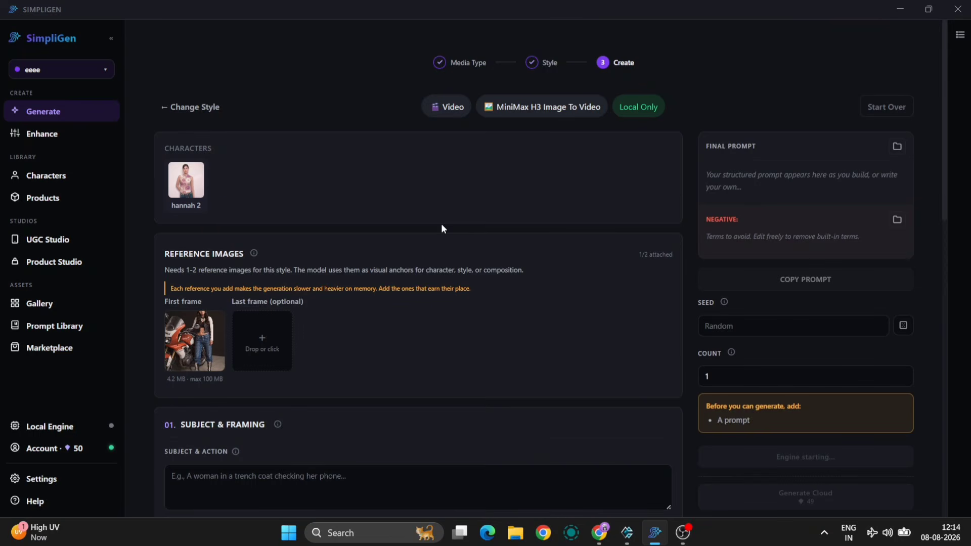
pyautogui.scroll(-2, 328, 304)
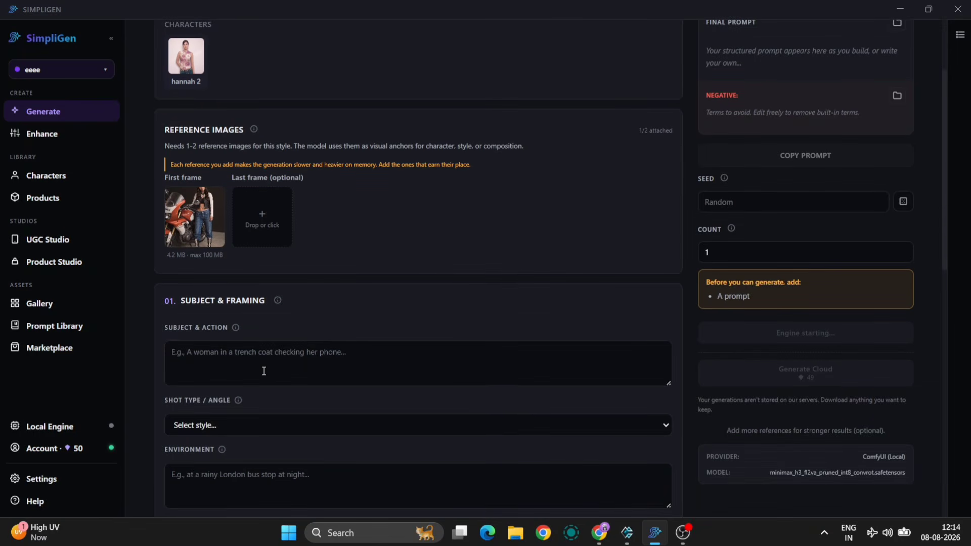
pyautogui.click(263, 371)
pyautogui.hotkey('ctrl', 'v')
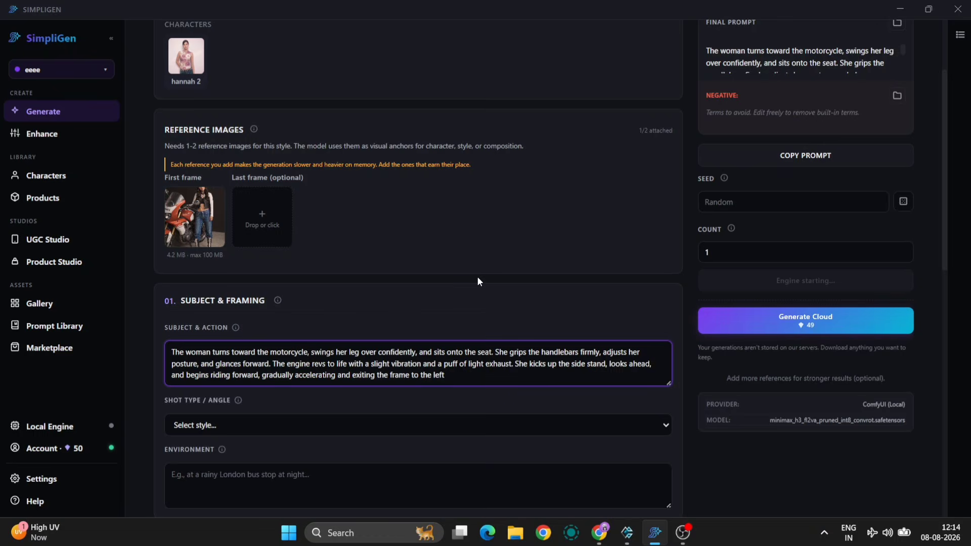
# - Enlarge the Subject & Action text box and check the pasted motorcycle prompt, including the phrase "and glances forward"
pyautogui.scroll(-2, 477, 276)
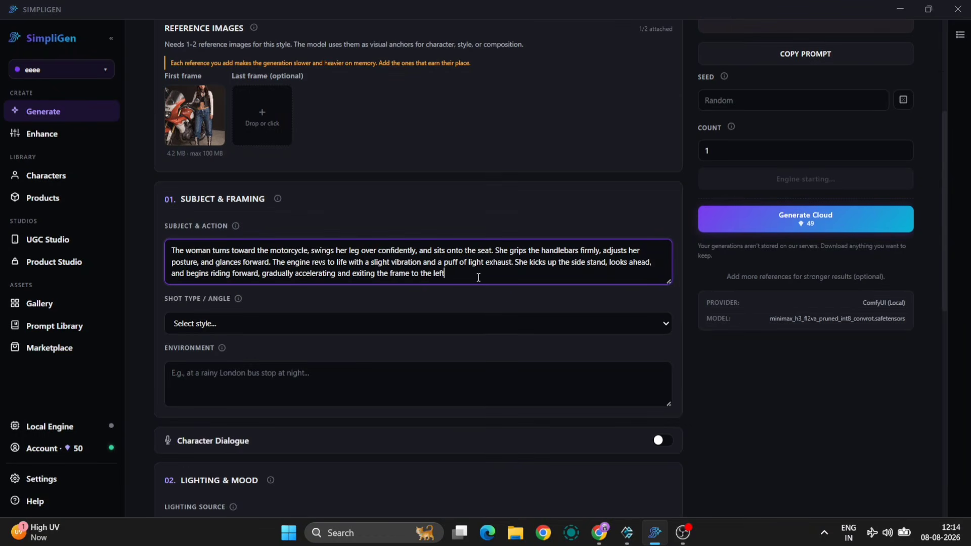
pyautogui.click(668, 283)
pyautogui.moveTo(668, 282); pyautogui.dragTo(675, 353)
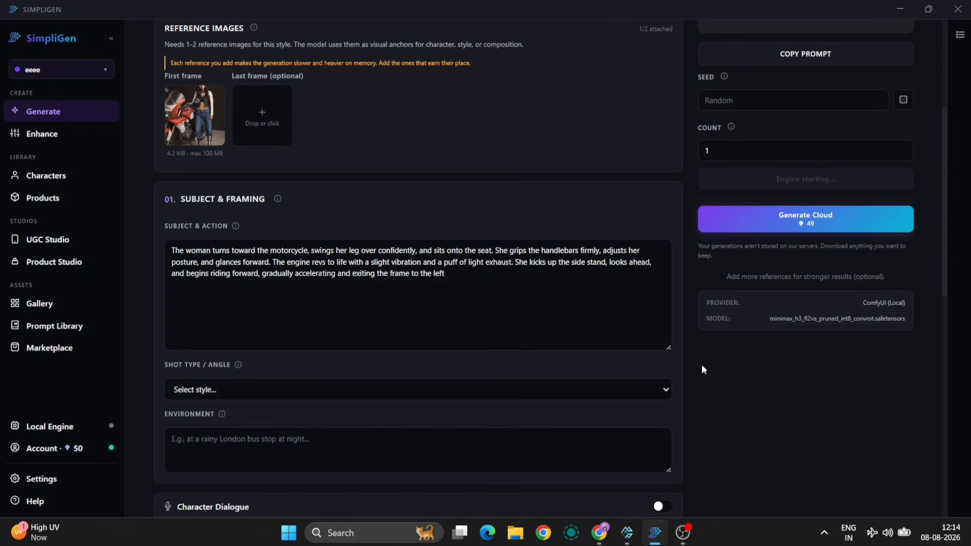
pyautogui.scroll(-3, 702, 365)
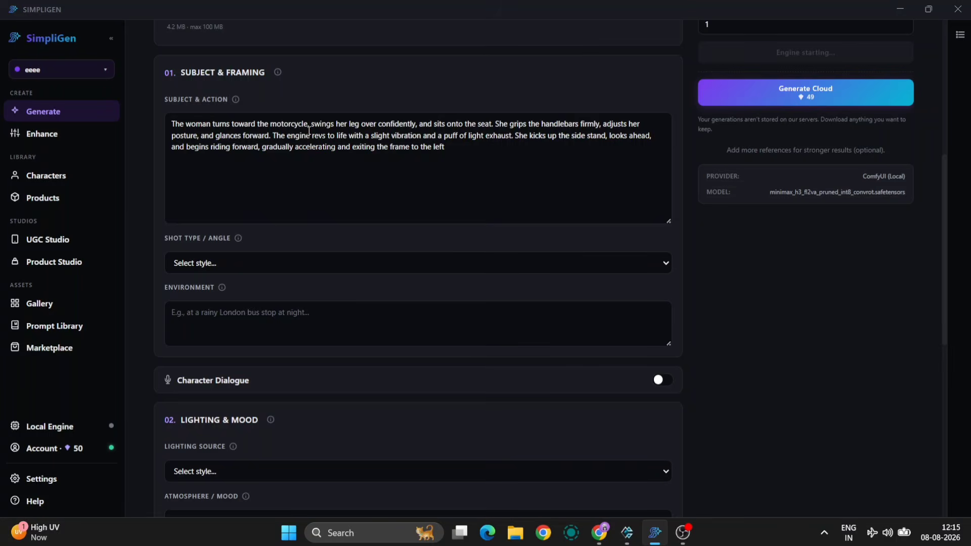
pyautogui.moveTo(201, 136); pyautogui.dragTo(264, 136)
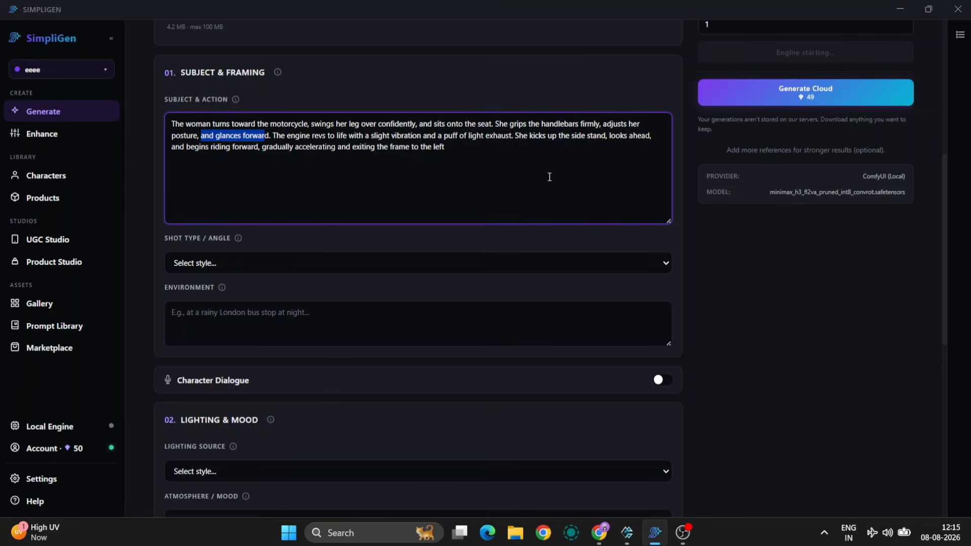
pyautogui.click(741, 274)
# - Look through the shot type options without choosing one, and set the lighting source to Cinematic
pyautogui.scroll(-2, 741, 274)
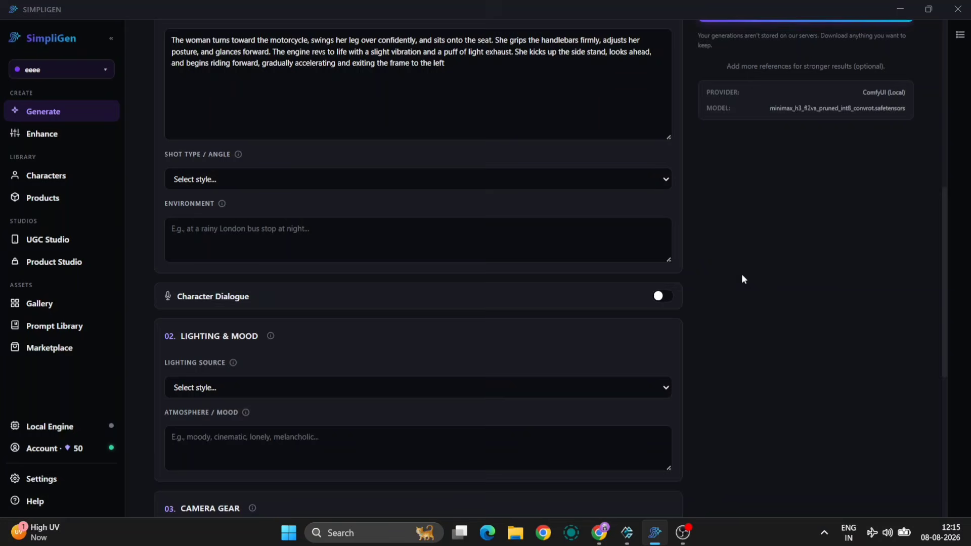
pyautogui.click(649, 181)
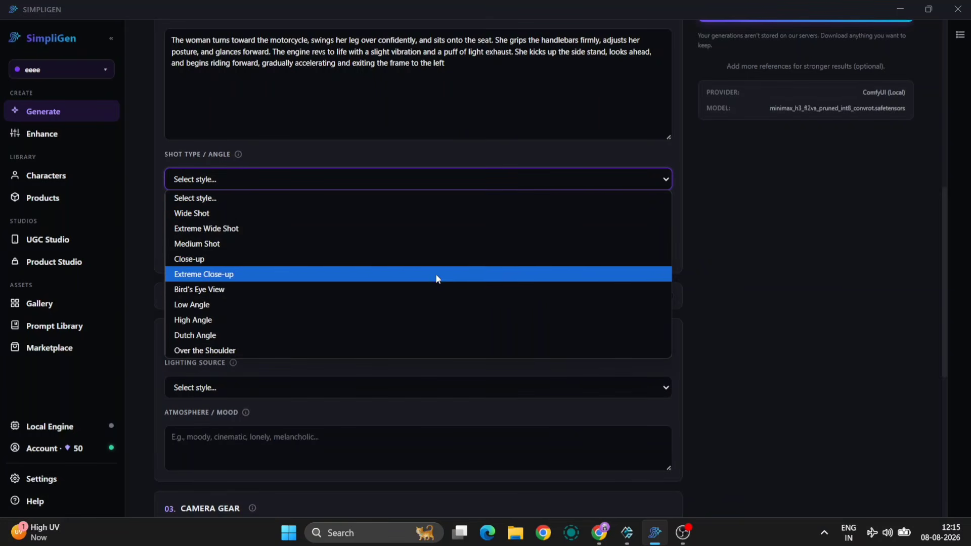
pyautogui.click(754, 258)
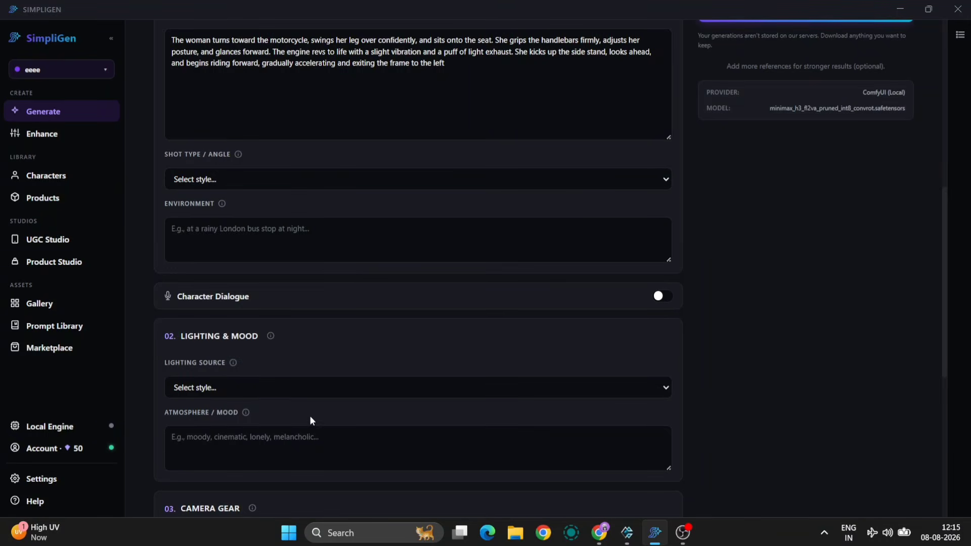
pyautogui.click(307, 398)
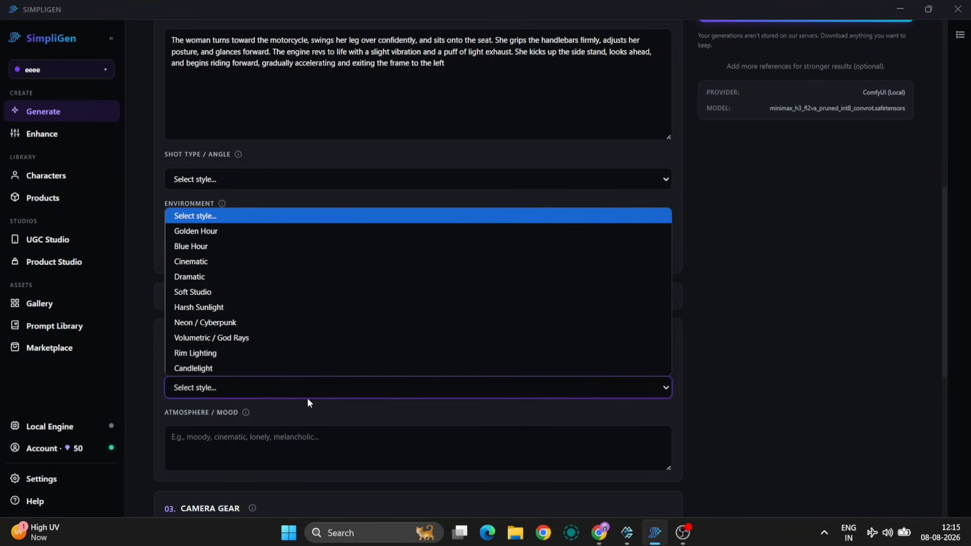
pyautogui.click(202, 262)
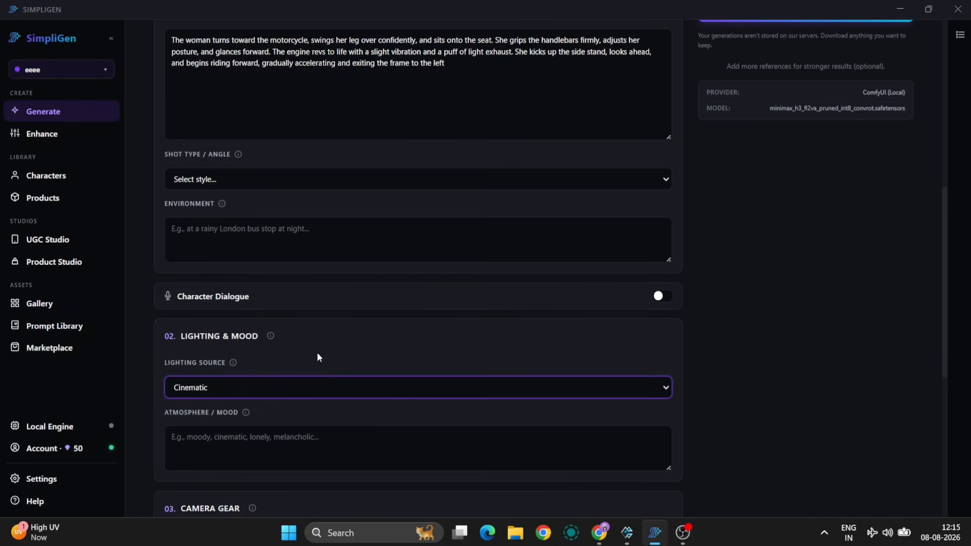
# - Review the aspect ratio, resolution and duration settings, and raise the number of steps in the advanced options
pyautogui.scroll(-1, 318, 357)
pyautogui.scroll(-4, 317, 357)
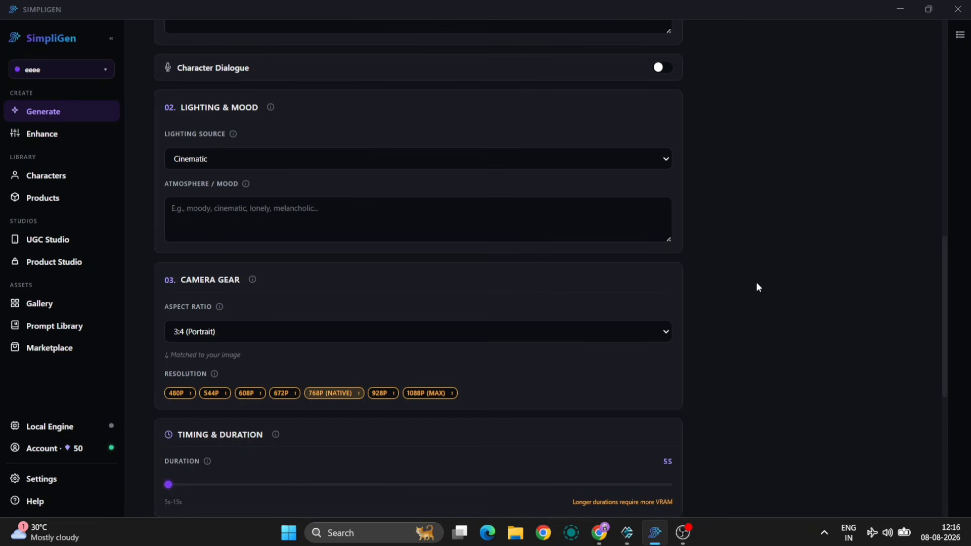
pyautogui.scroll(-7, 757, 281)
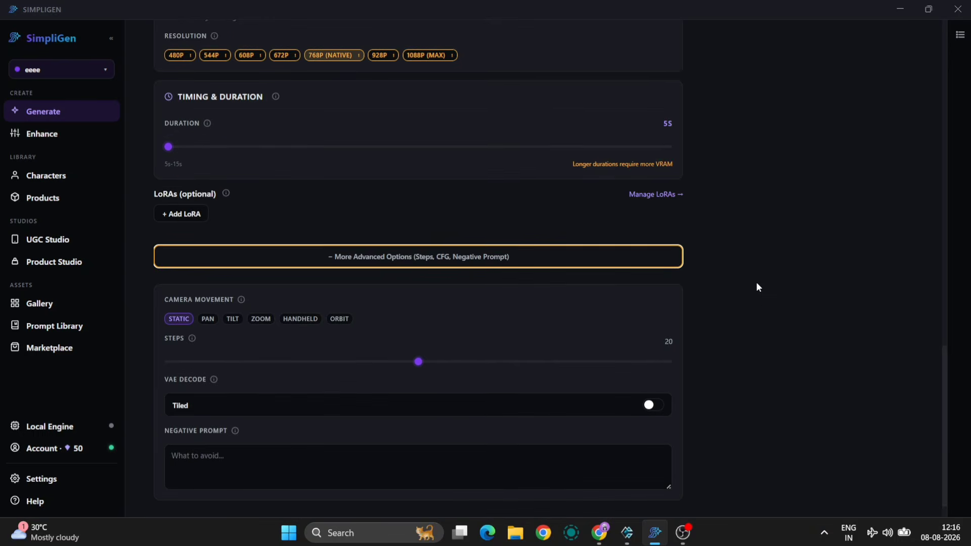
pyautogui.moveTo(419, 334); pyautogui.dragTo(556, 335)
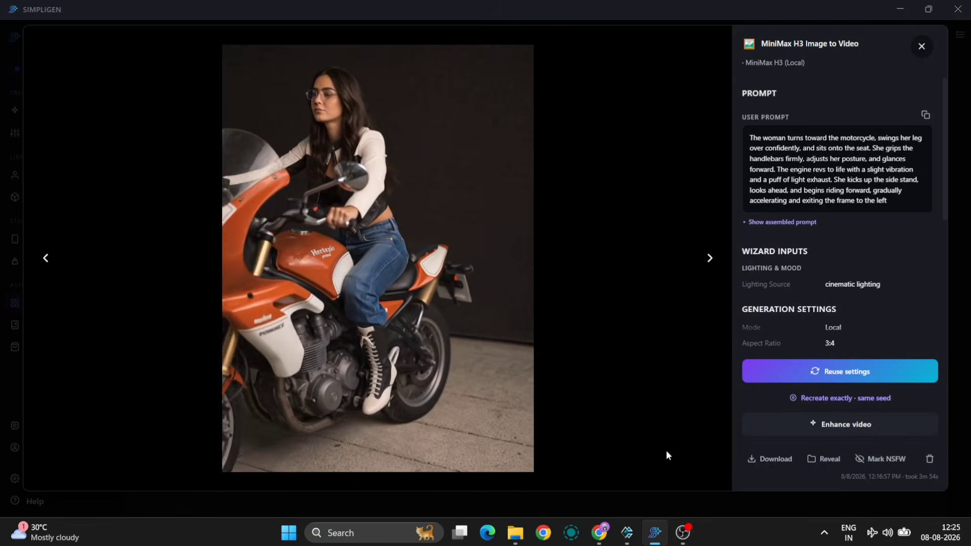
# - Pause the generated motorcycle video and save it as an MP4 in the Ai Model folder under the suggested file name
pyautogui.moveTo(694, 368)
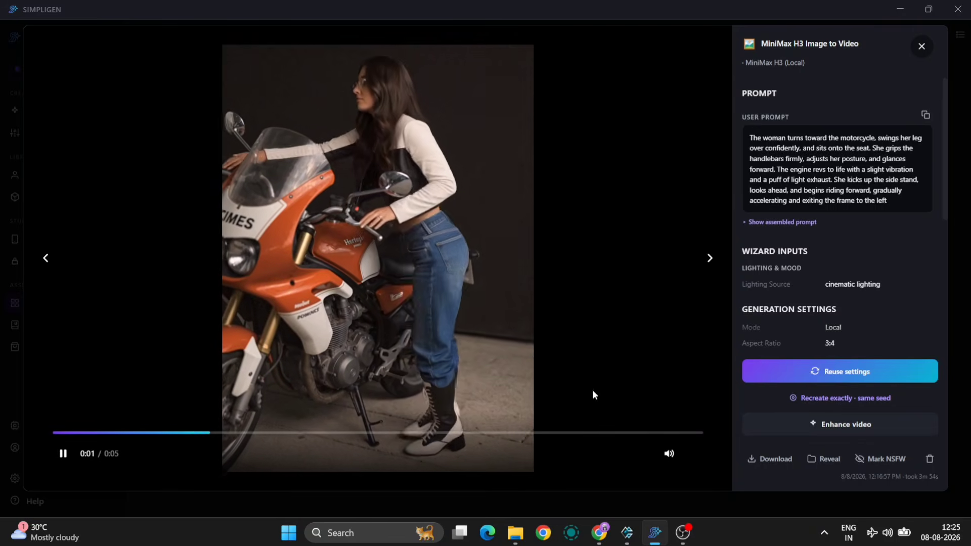
pyautogui.click(526, 352)
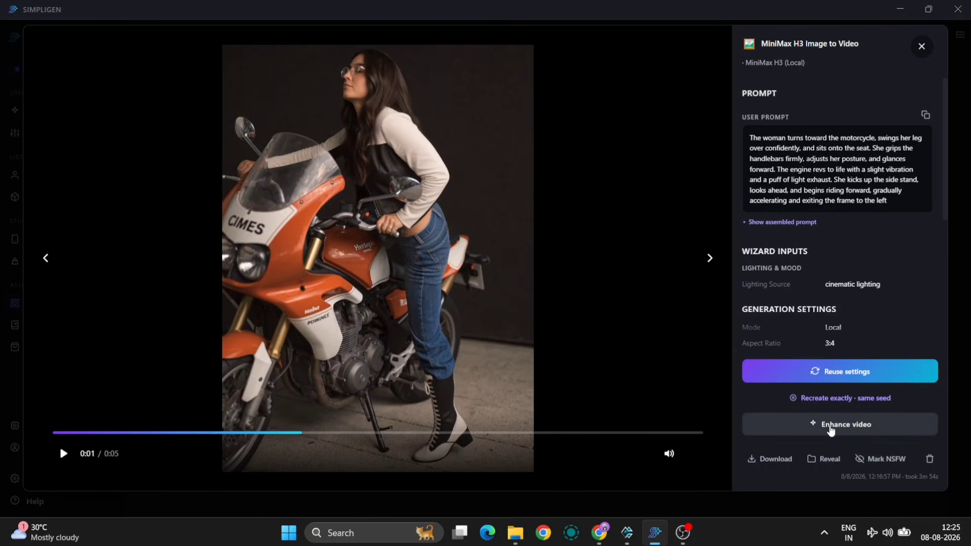
pyautogui.click(774, 459)
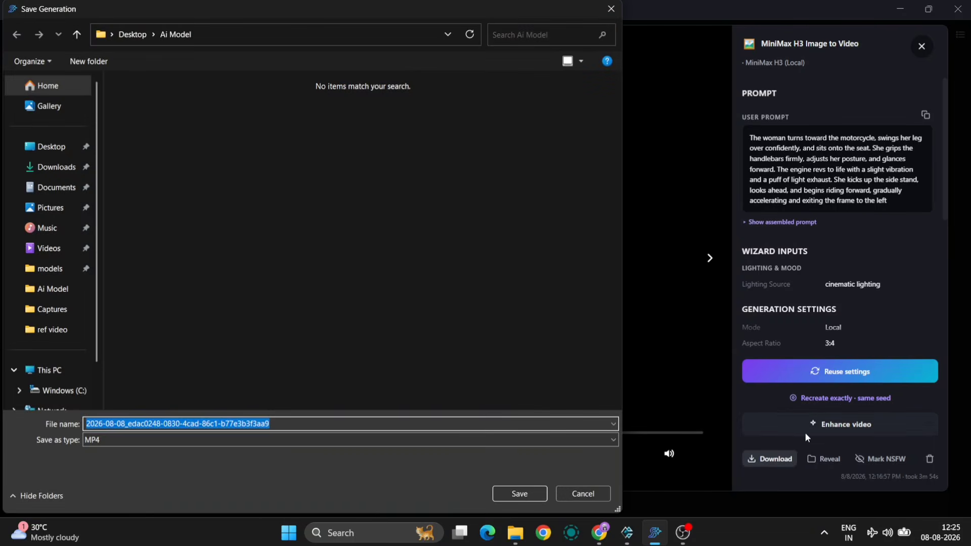
pyautogui.click(521, 493)
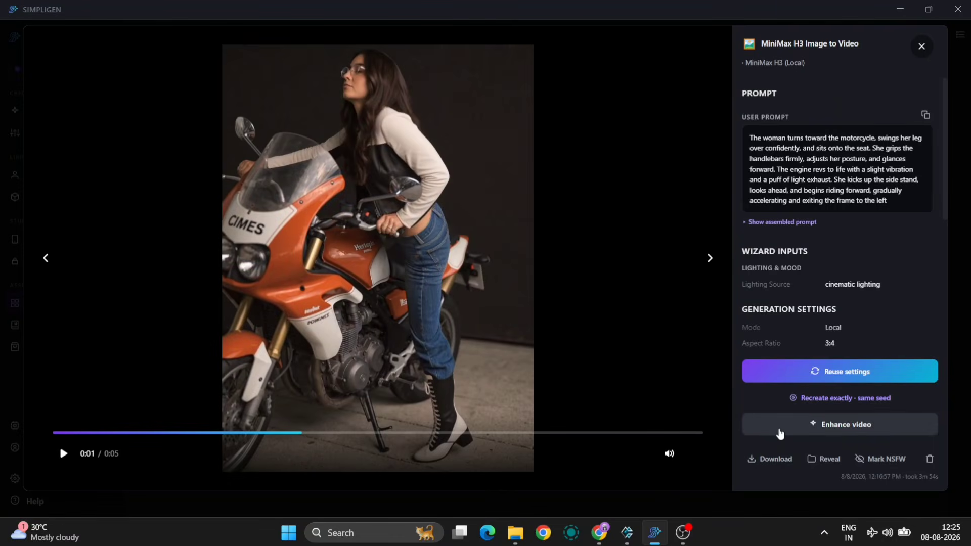
pyautogui.click(779, 431)
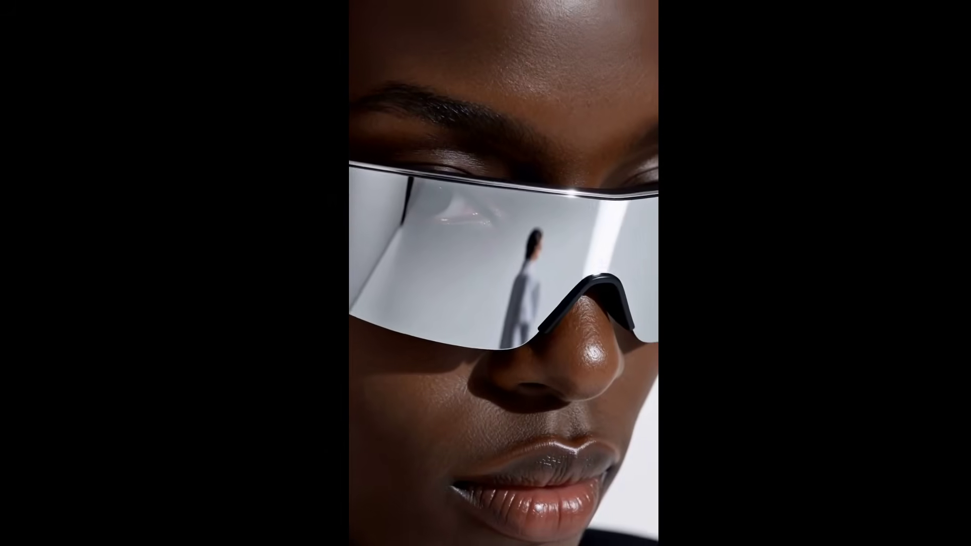